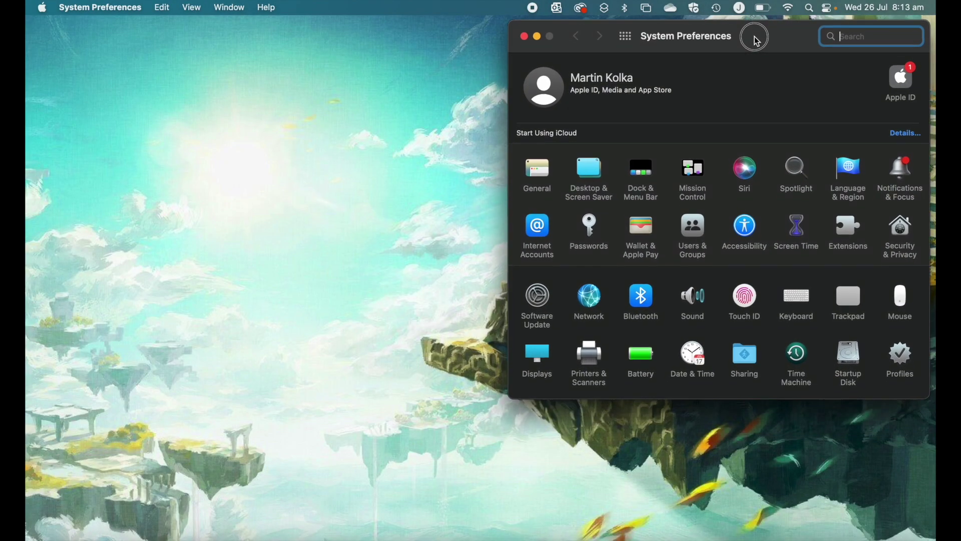
Go to the Notifications & Focus settings in System Preferences
drag(757, 42, 757, 37)
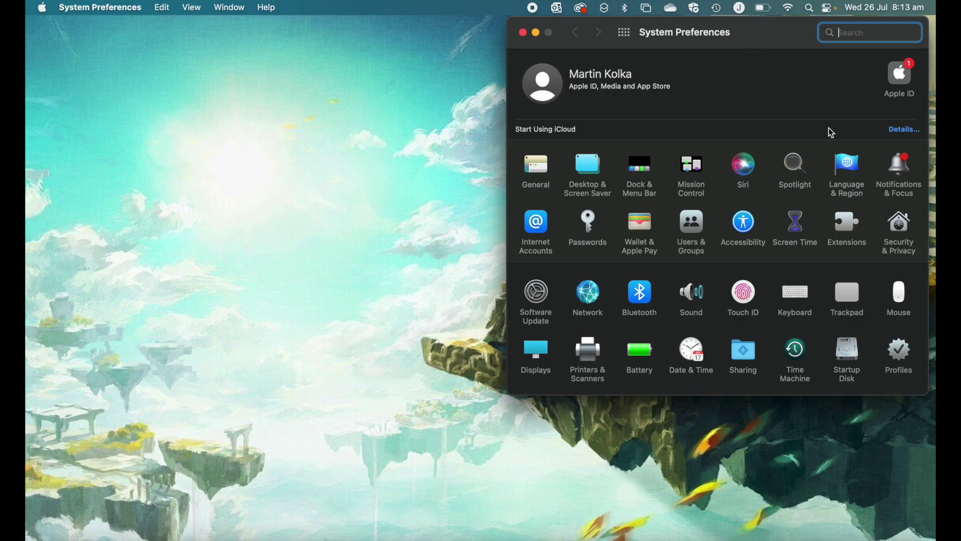
click(900, 168)
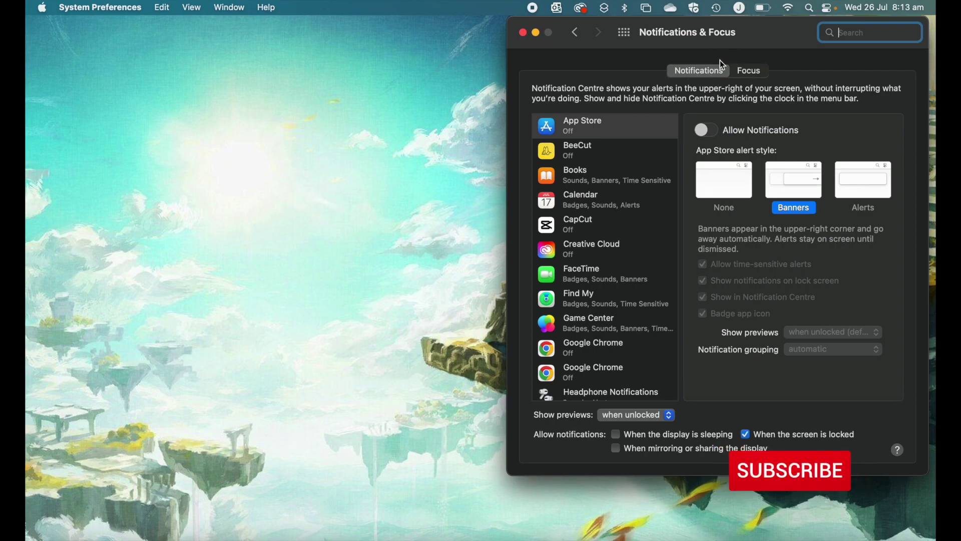
Switch to the Focus tab, where Do Not Disturb is the only Focus mode
click(749, 73)
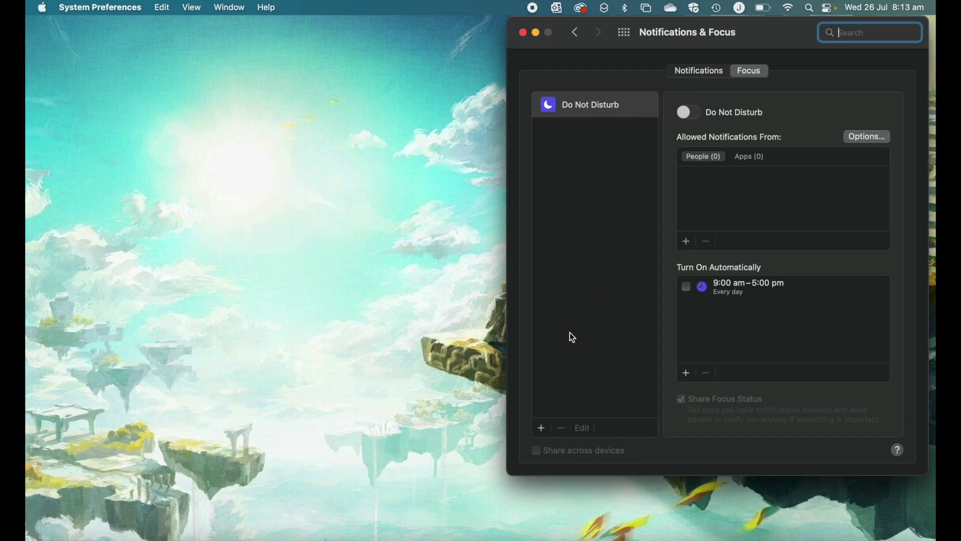
Show the Focus types to add: Custom, Gaming, Mindfulness, Personal, Reading and Work
click(543, 428)
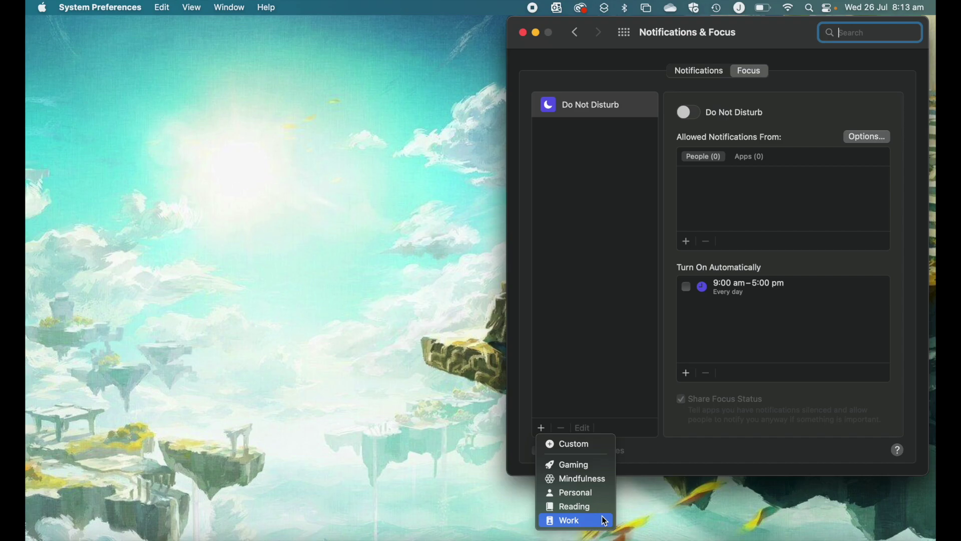
Create a custom Focus named 'Home' with a light blue colour and house icon
click(581, 448)
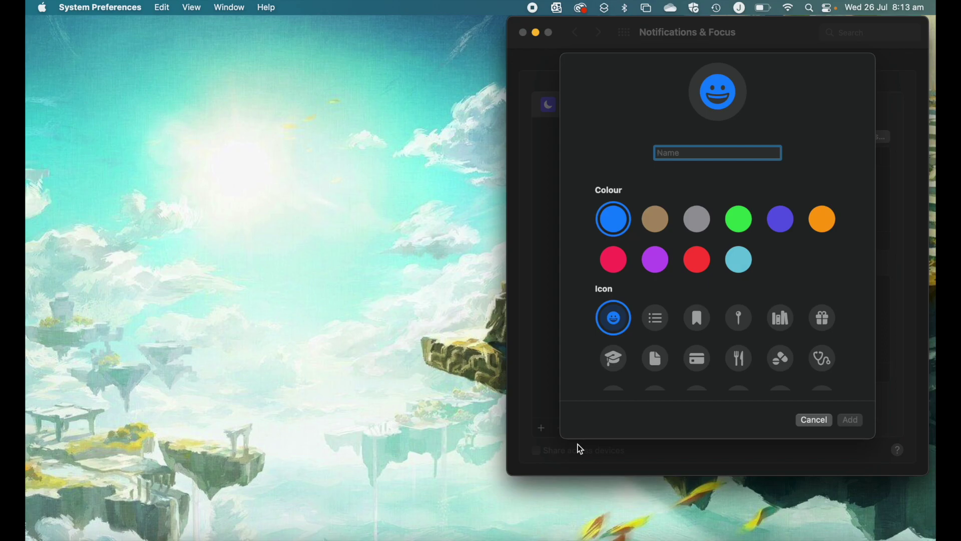
text(Home)
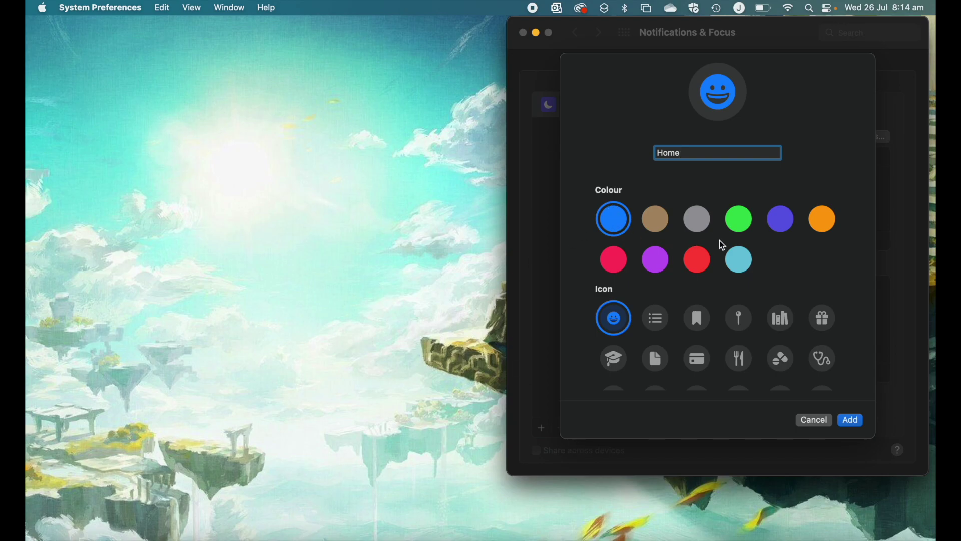
click(742, 264)
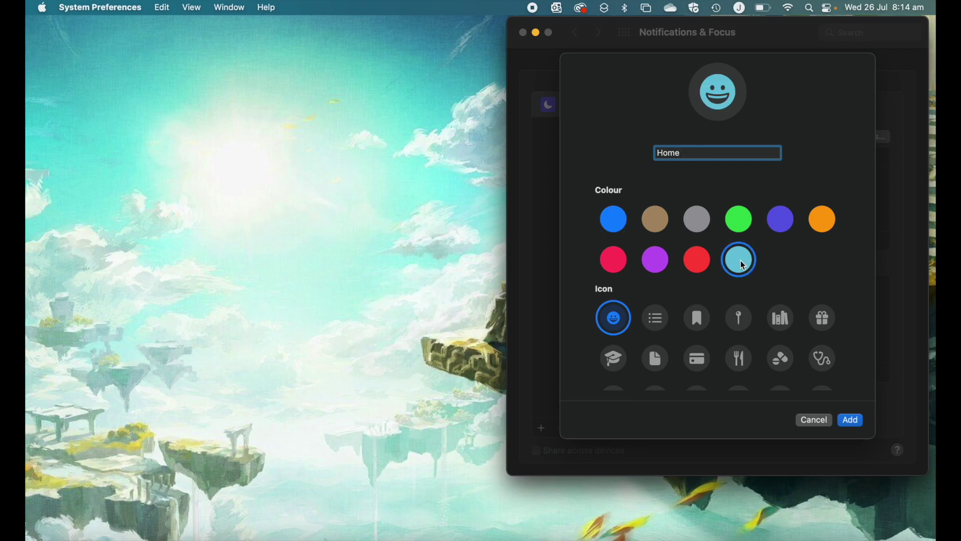
scroll(703, 316, down, 2)
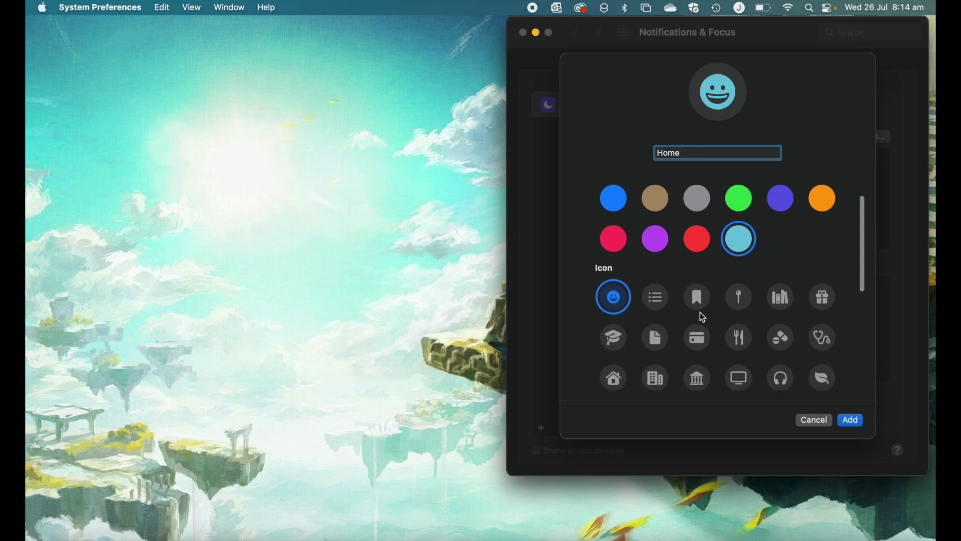
scroll(702, 315, down, 5)
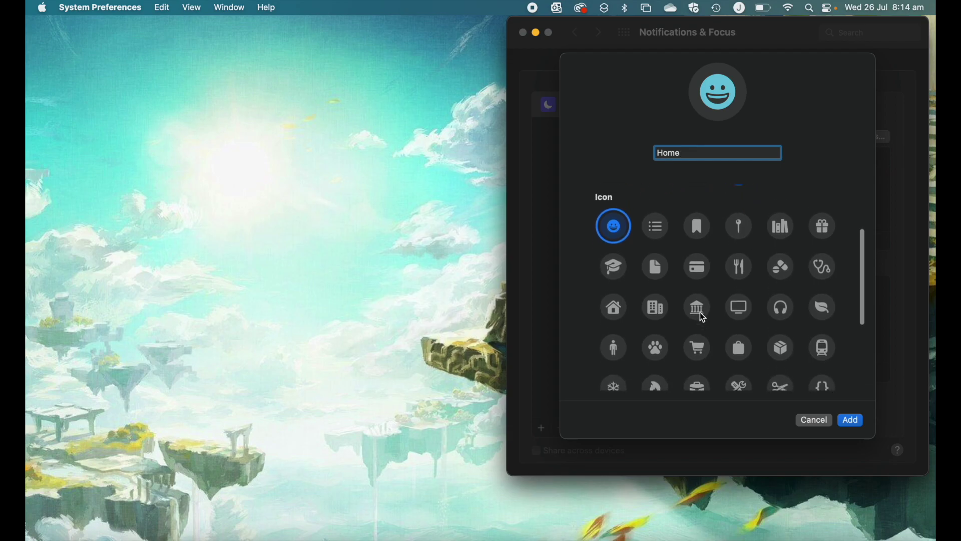
scroll(703, 317, up, 1)
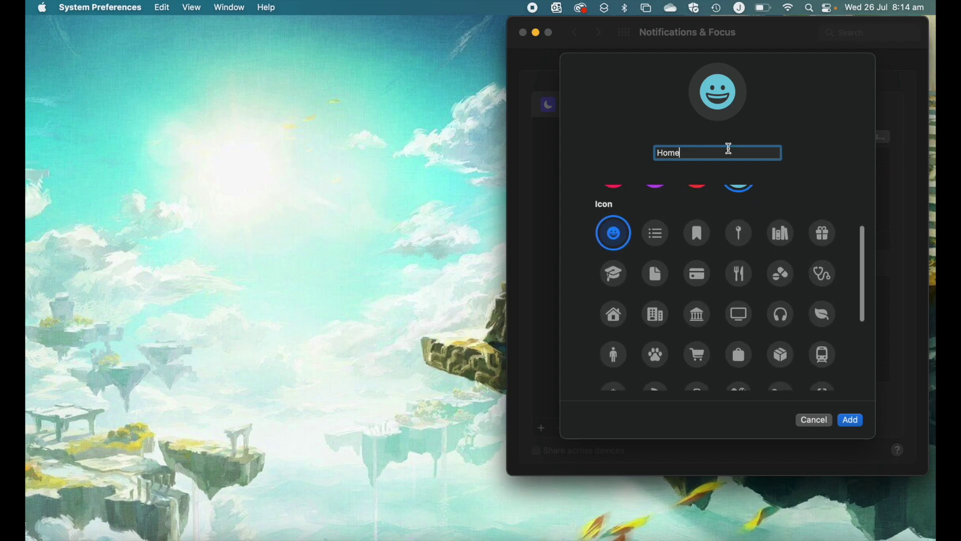
click(615, 323)
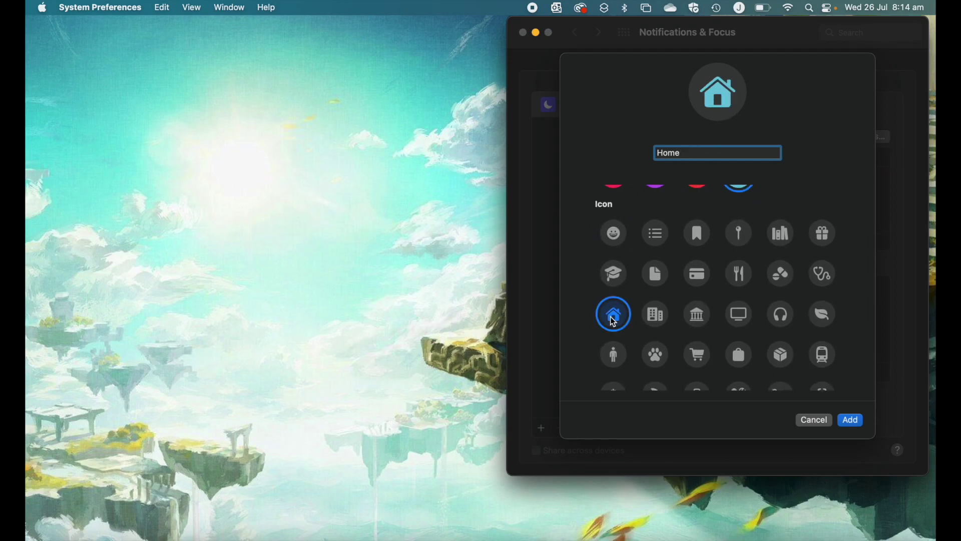
click(852, 422)
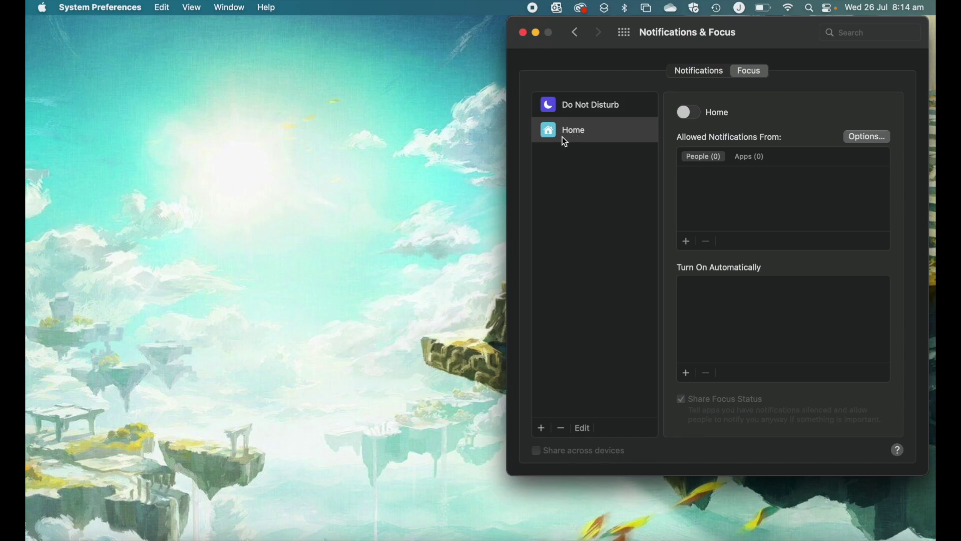
click(593, 130)
click(689, 113)
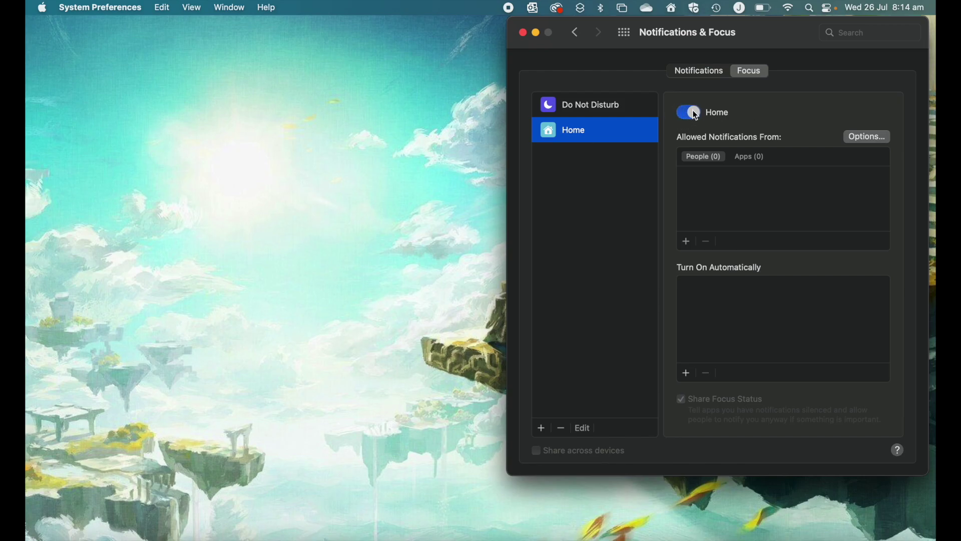
click(702, 113)
click(690, 113)
click(697, 115)
click(609, 103)
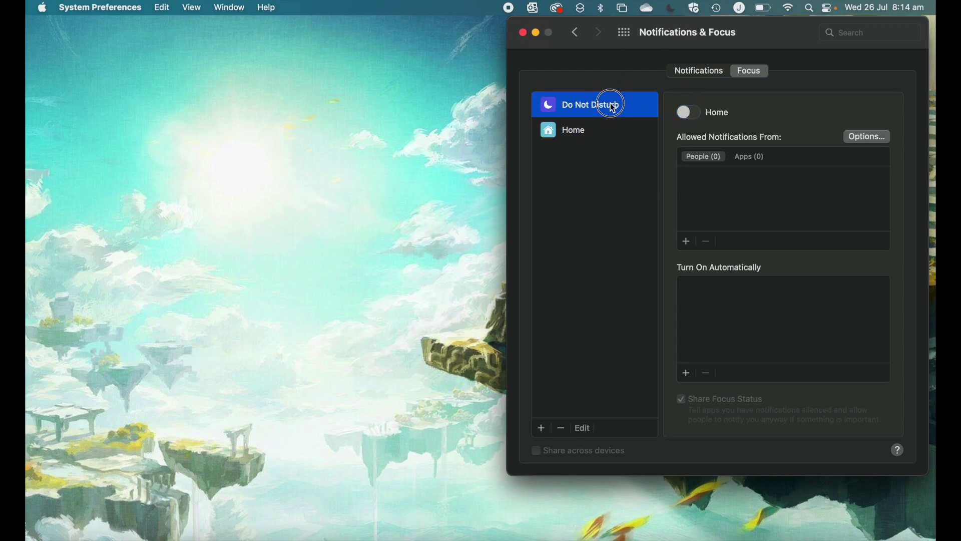
click(689, 112)
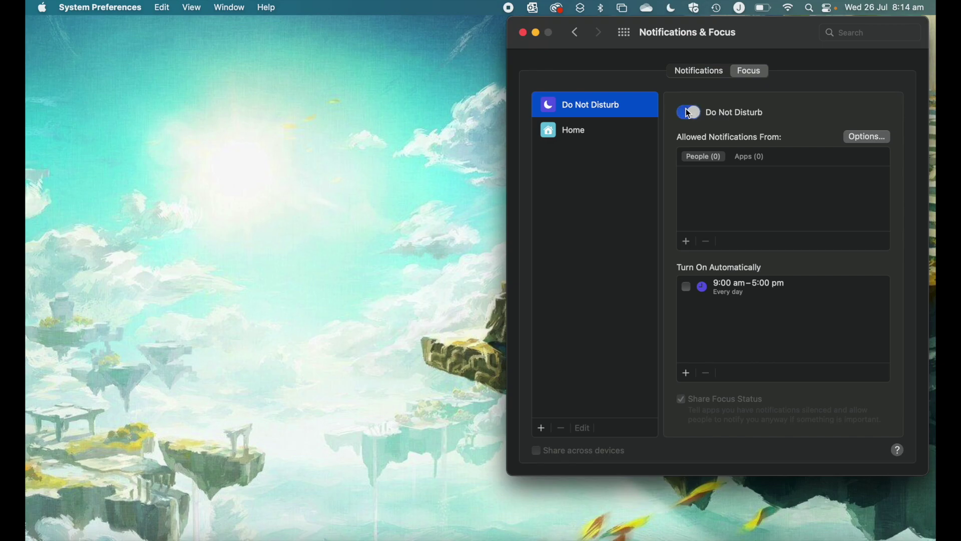
click(692, 111)
click(630, 130)
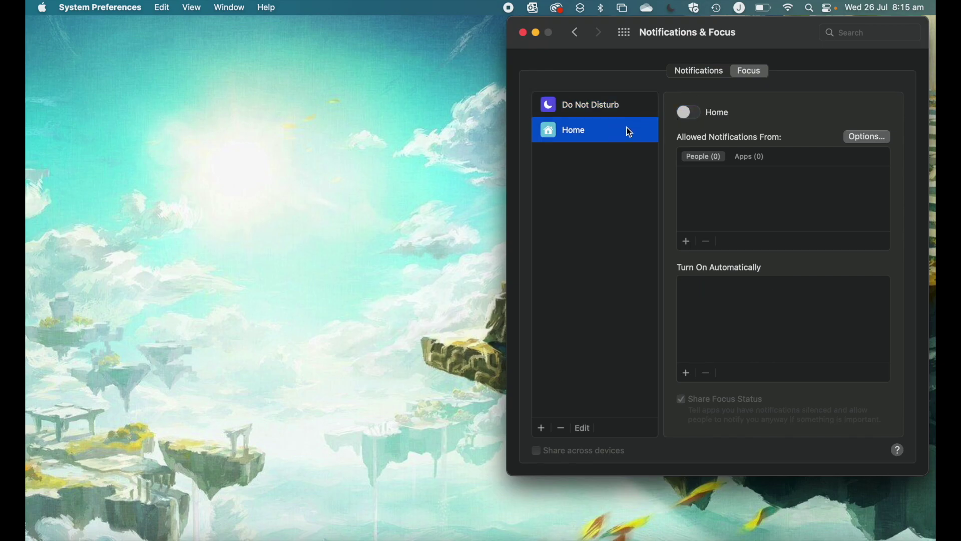
click(689, 112)
click(695, 113)
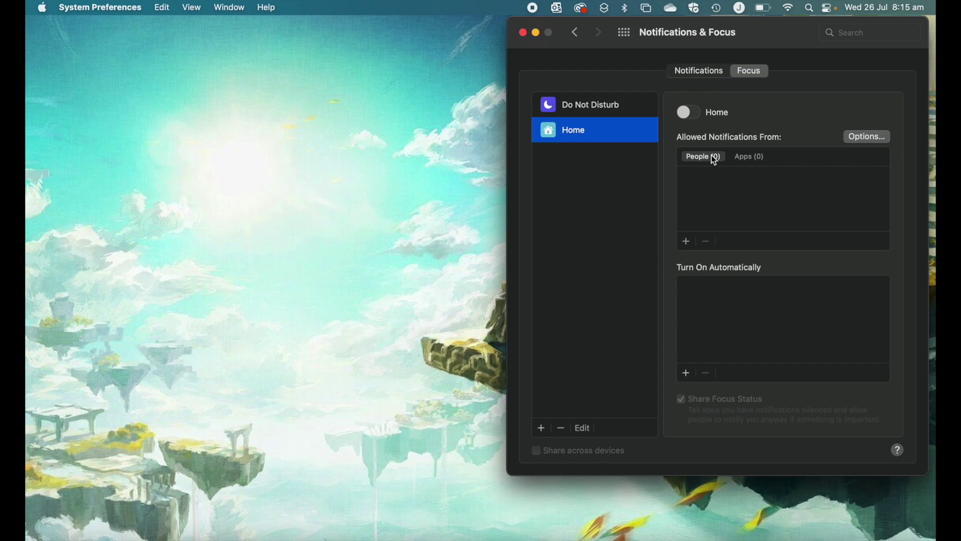
Show the Home Focus's allowed Apps list and bring up the app picker
click(741, 157)
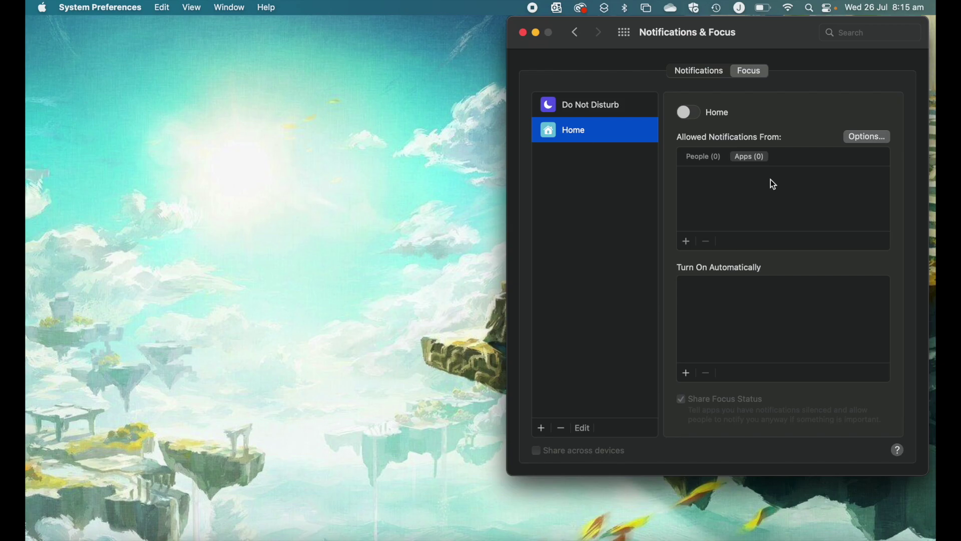
click(757, 157)
Allow App Store notifications during the Home Focus
click(686, 242)
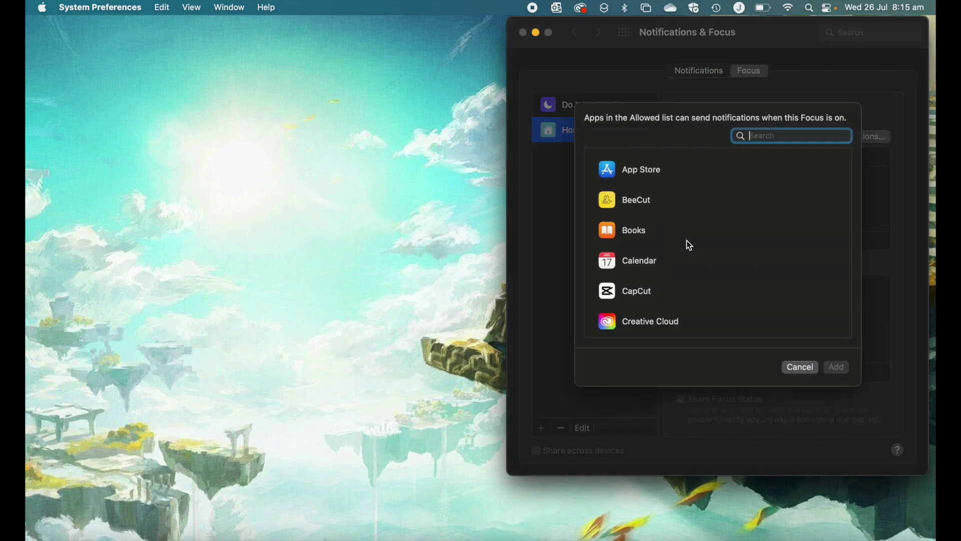
click(652, 179)
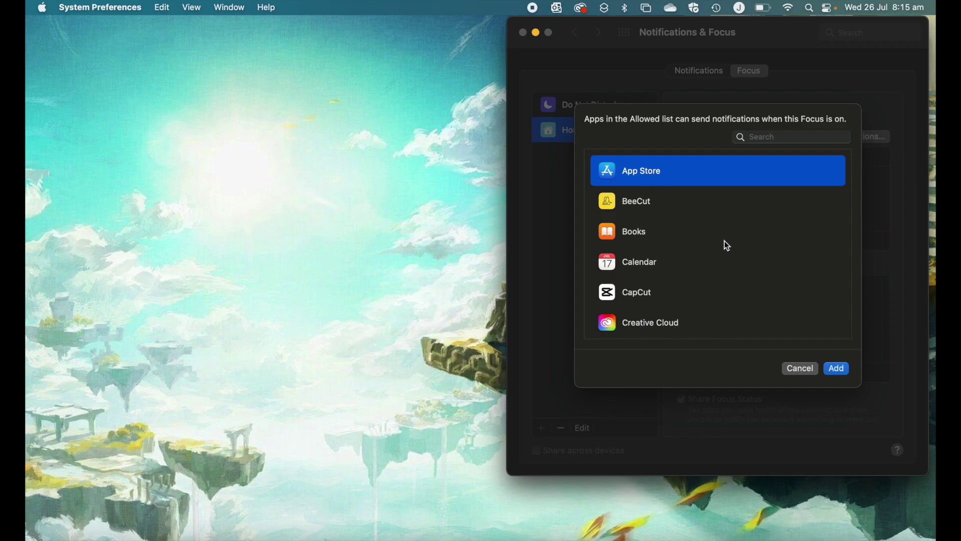
click(844, 371)
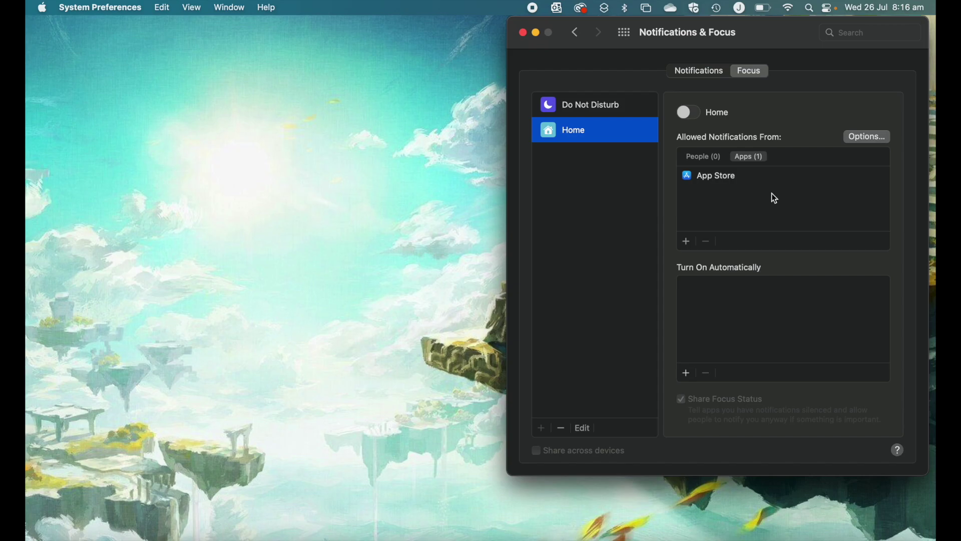
Check the Home Focus's allowed People list, leaving it empty with no contacts added
click(708, 156)
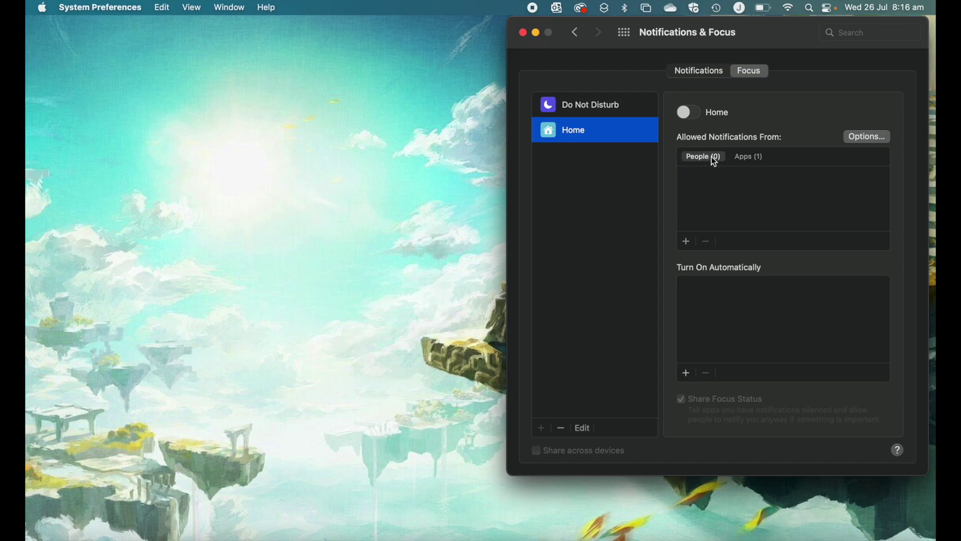
click(688, 243)
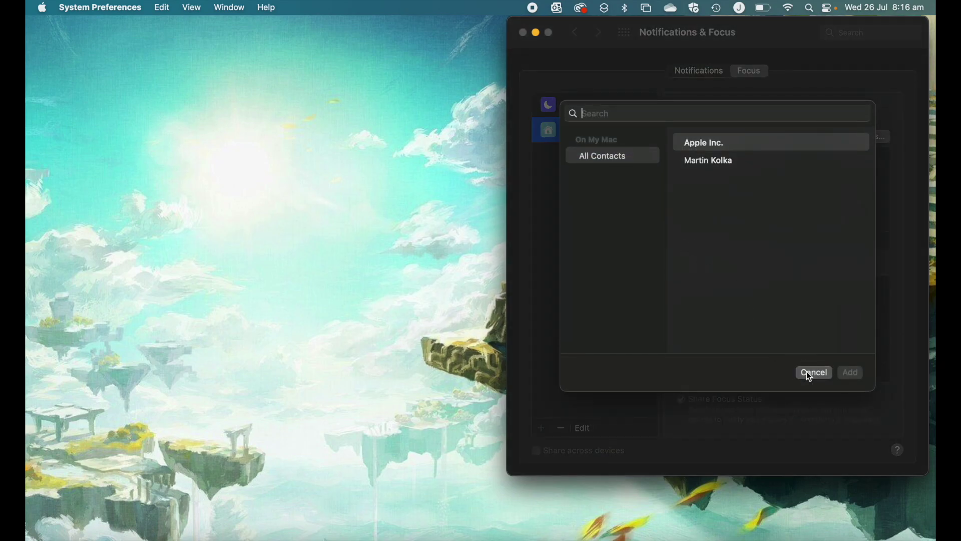
click(811, 374)
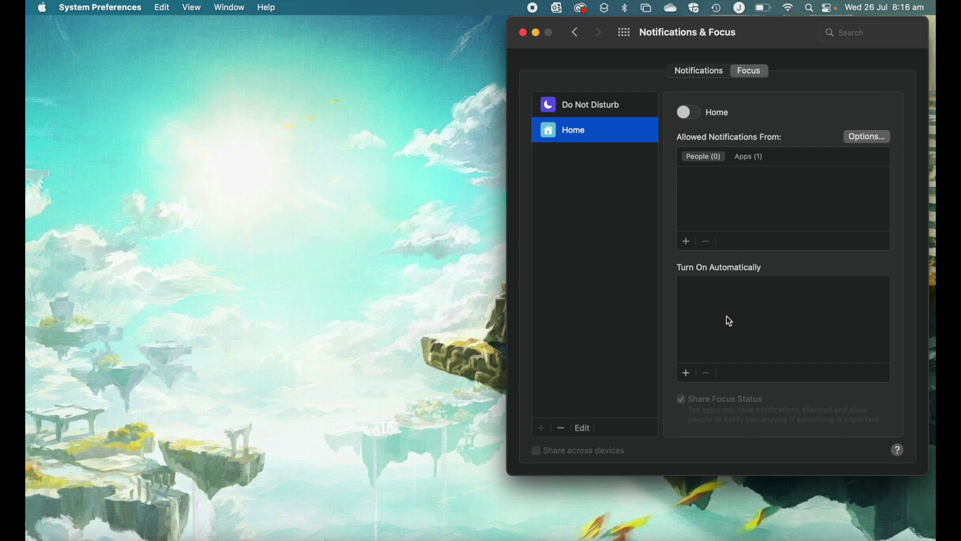
Show the time-, location- and app-based choices for turning Home on automatically
click(688, 376)
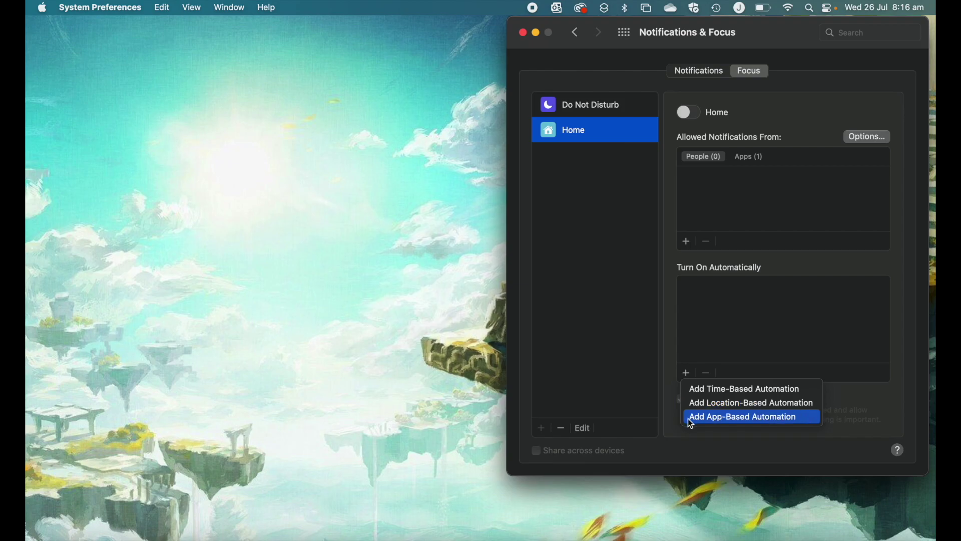
Schedule Home to turn on from 5:00 pm to 8:00 am, excluding Saturday and Sunday
click(693, 390)
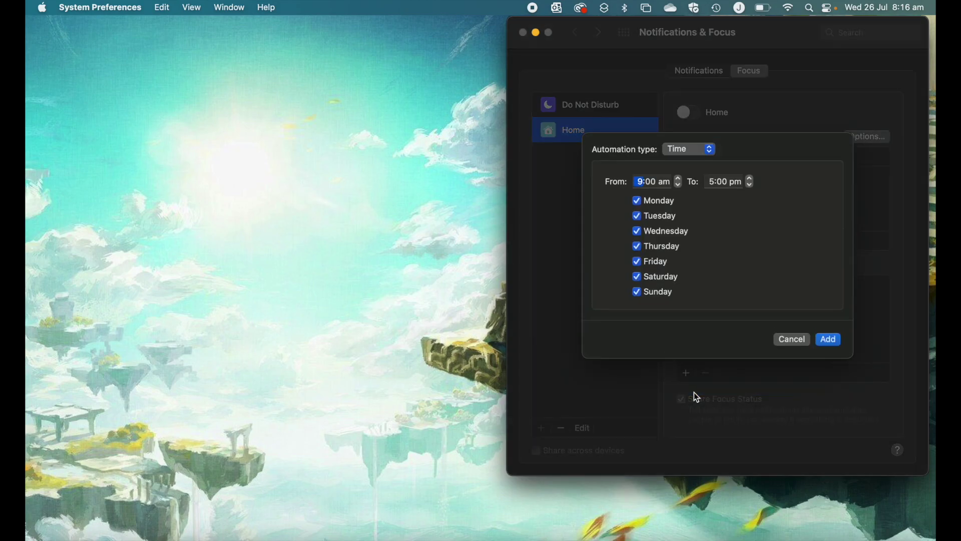
click(667, 185)
click(679, 182)
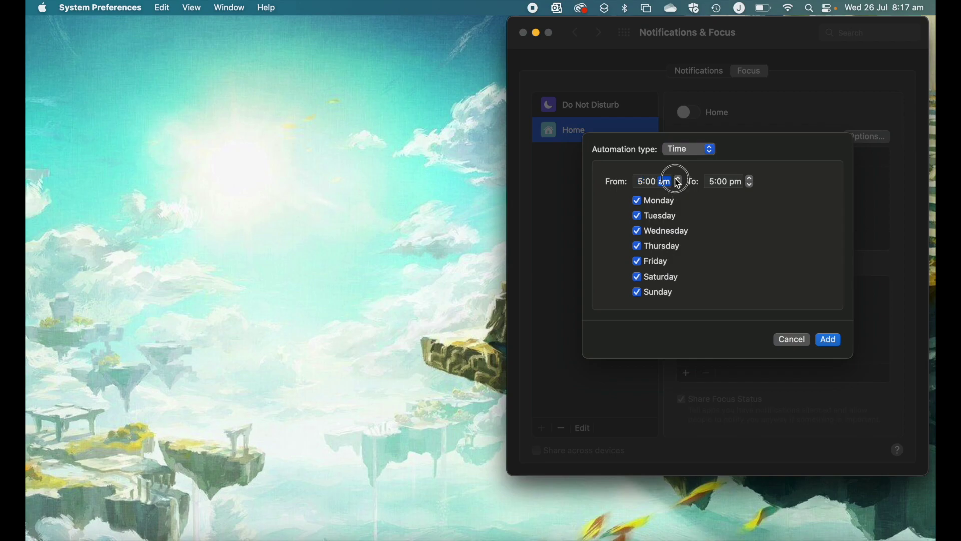
click(713, 185)
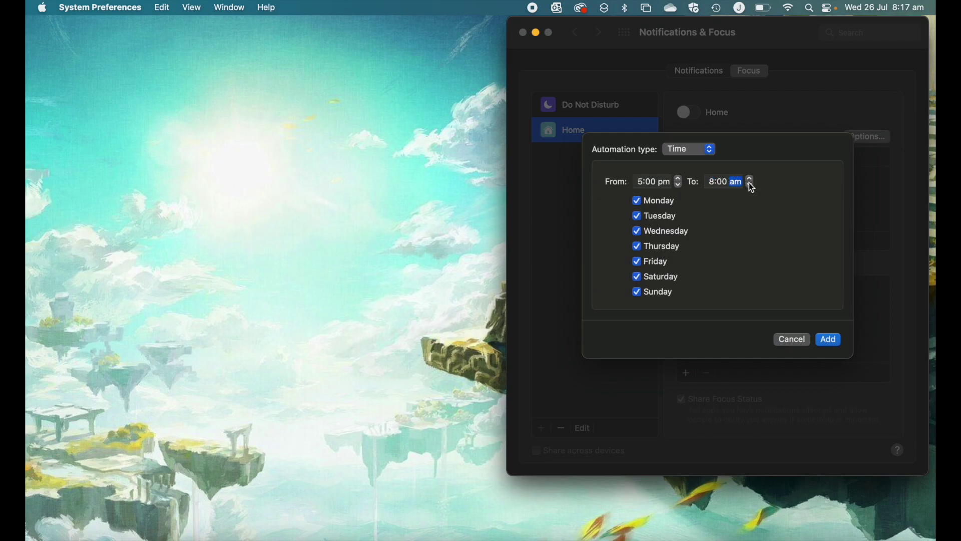
click(643, 282)
click(640, 294)
Save the 5 pm–8 am weekday schedule and bring up the automation type choices again
click(828, 340)
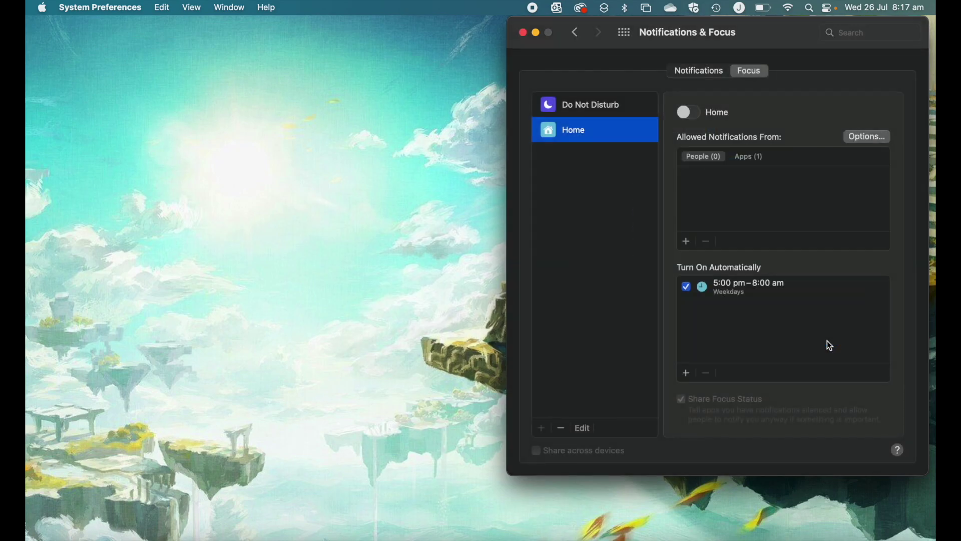
click(689, 374)
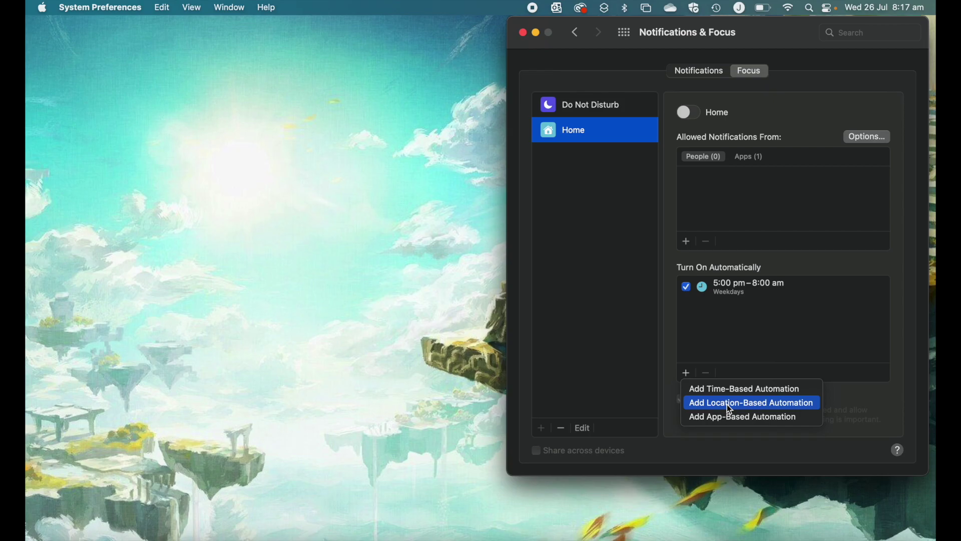
Close the automation choices without adding one, then test-toggle the Home Focus on and back off
click(865, 384)
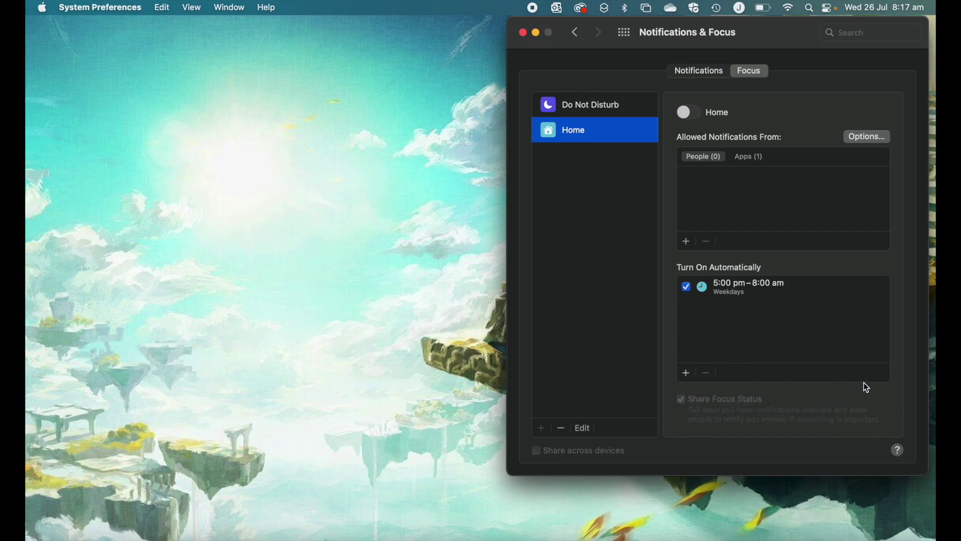
click(691, 114)
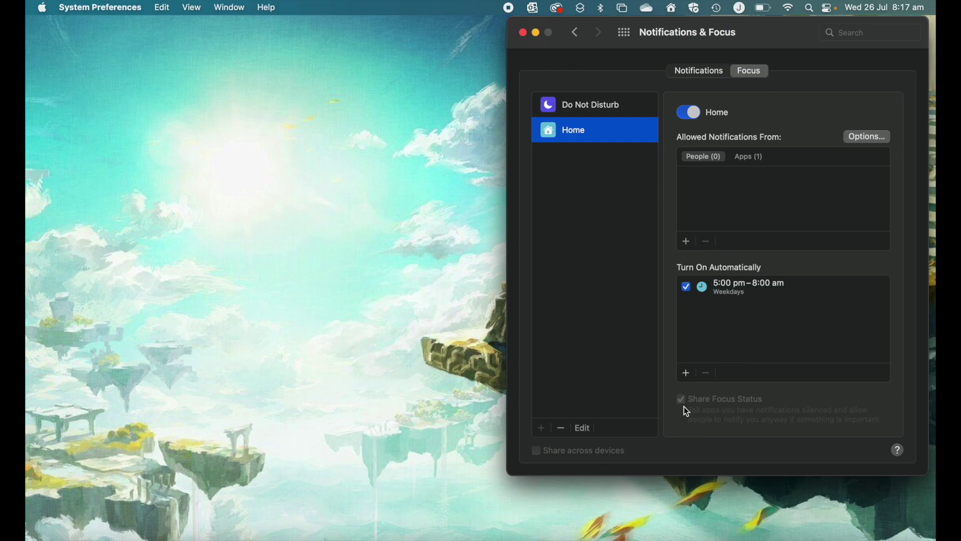
click(695, 117)
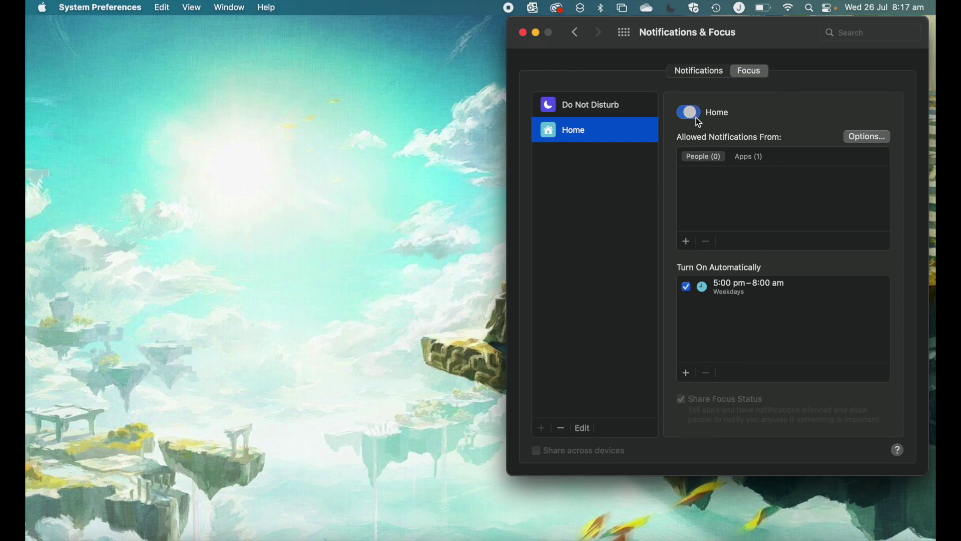